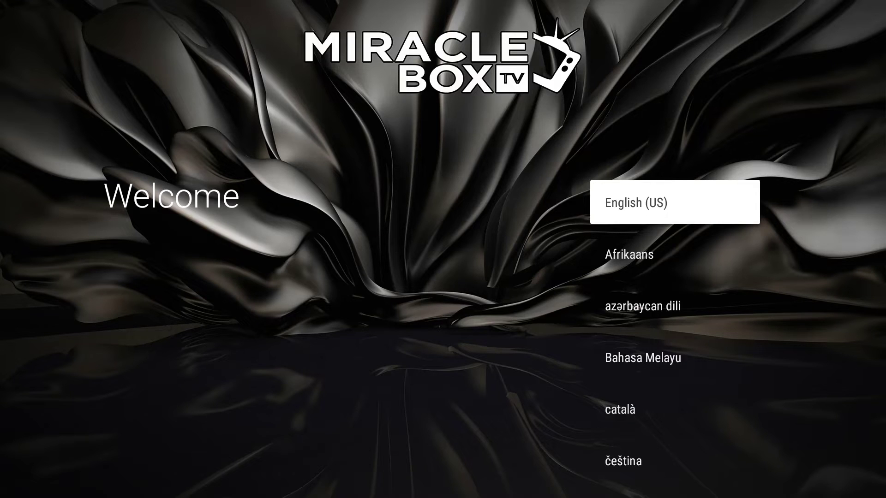
- Choose English (US), answer No to Android phone setup, and move down to skip Wi-Fi
{"action": "key", "text": "Return"}
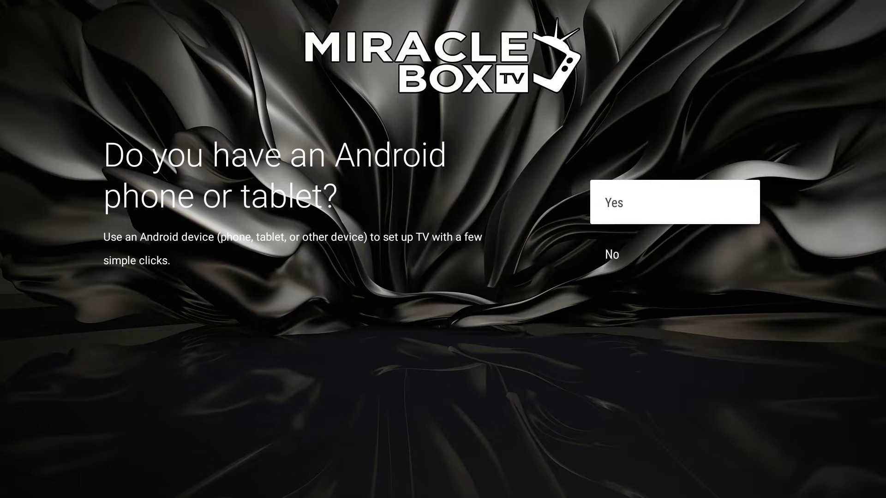
{"action": "key", "text": "Down"}
{"action": "key", "text": "Return"}
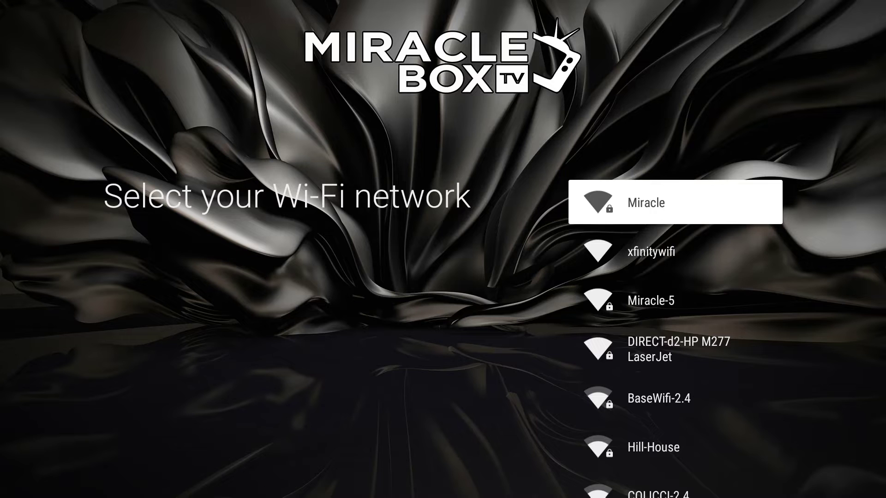
{"action": "key", "text": "Down"}
{"action": "key", "text": "Down"}
{"action": "key", "text": "Down"}
{"action": "key", "text": "Down"}
{"action": "key", "text": "Down"}
{"action": "key", "text": "Down"}
{"action": "key", "text": "Down"}
{"action": "key", "text": "Down"}
{"action": "key", "text": "Down"}
{"action": "key", "text": "Down"}
{"action": "key", "text": "Down"}
{"action": "key", "text": "Down"}
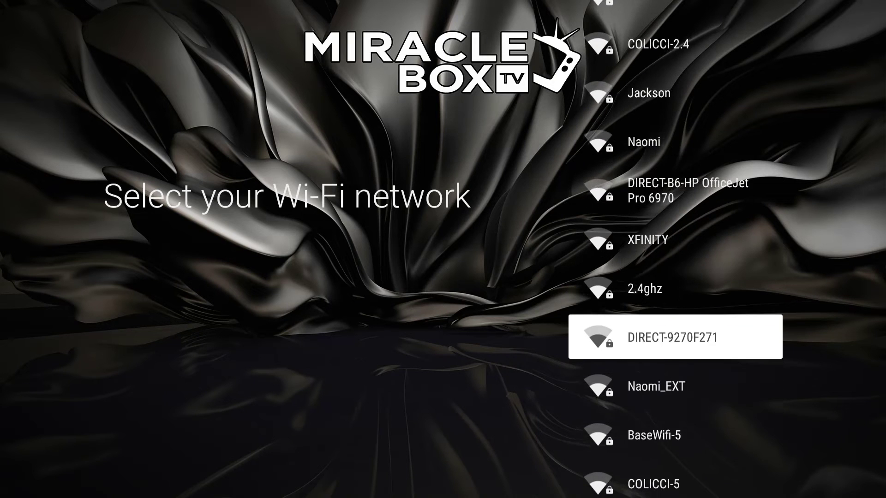
{"action": "key", "text": "Down"}
{"action": "key", "text": "Down"}
{"action": "key", "text": "Down"}
{"action": "key", "text": "Down"}
{"action": "key", "text": "Down"}
{"action": "key", "text": "Down"}
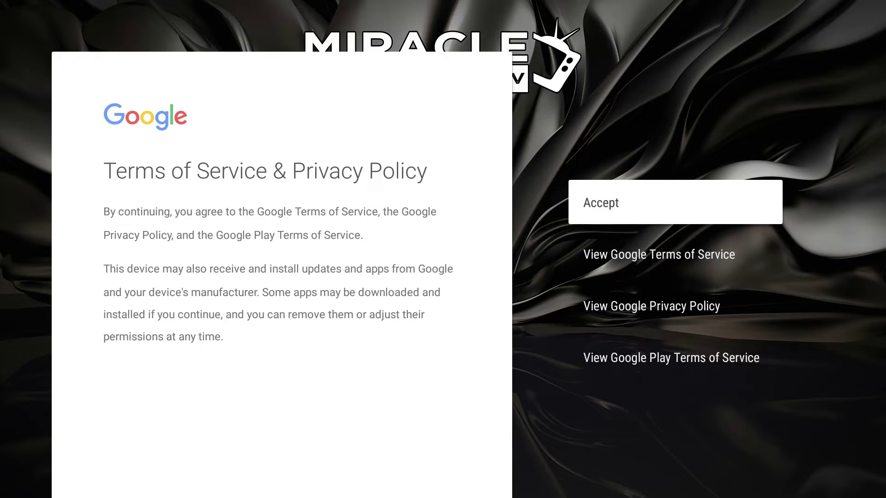
- Accept Google's Terms of Service and refuse location access for Google and apps
{"action": "key", "text": "Return"}
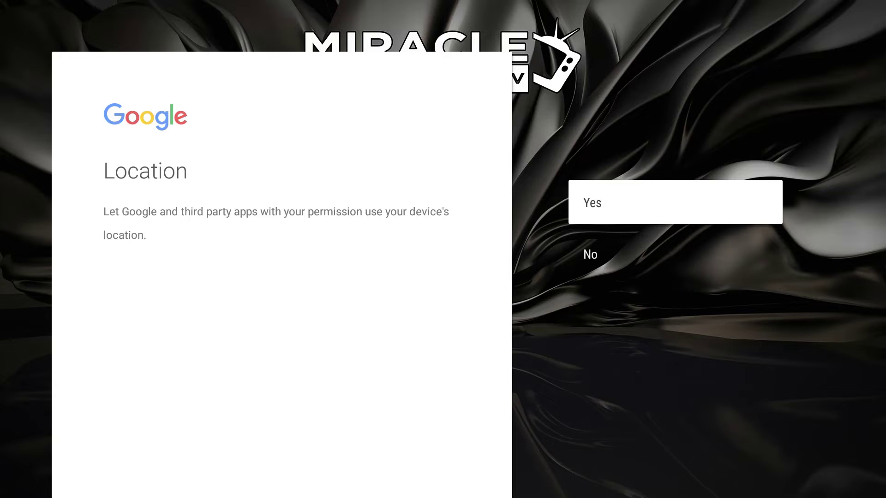
{"action": "key", "text": "Down"}
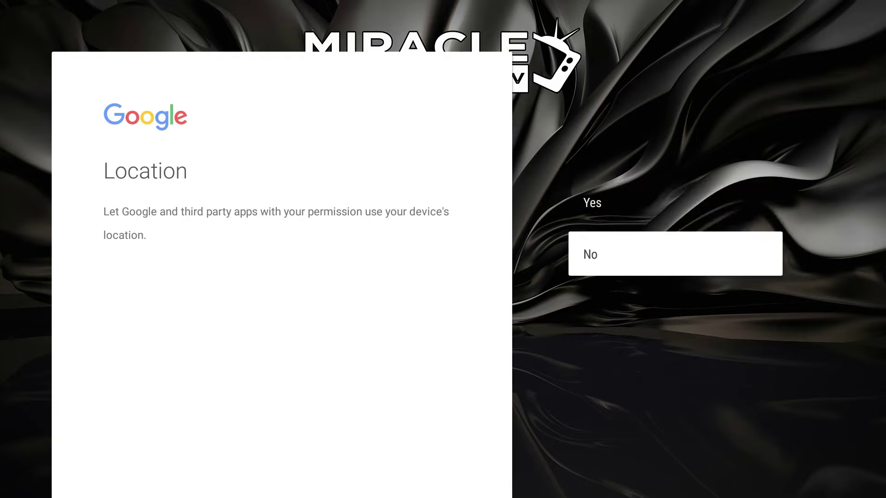
{"action": "key", "text": "Return"}
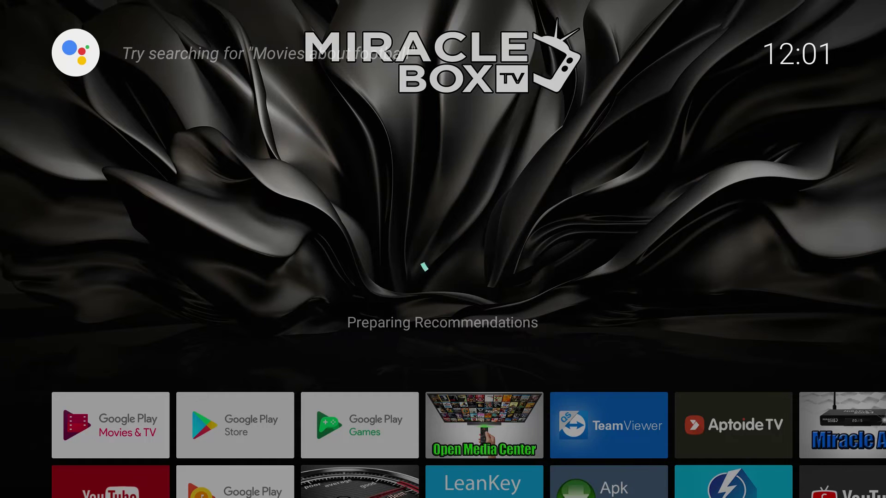
- Go down to the settings shortcut row and open Network Settings
{"action": "key", "text": "Down"}
{"action": "key", "text": "Down"}
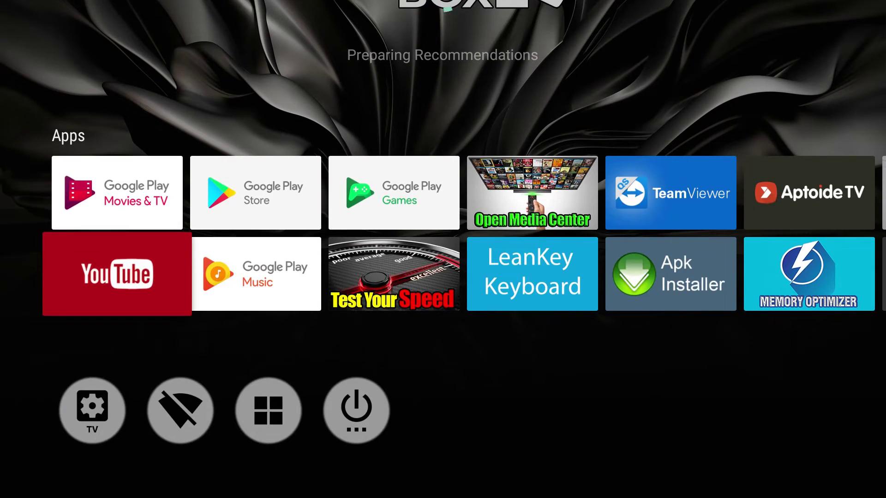
{"action": "key", "text": "Down"}
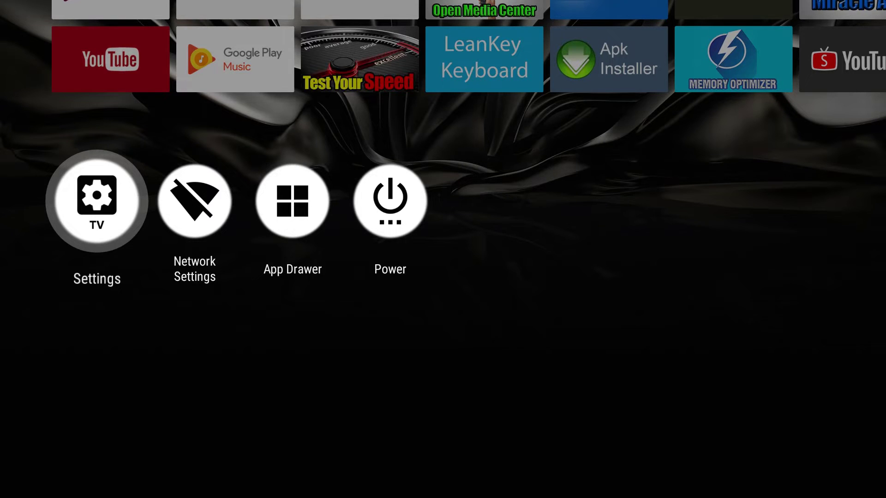
{"action": "key", "text": "Right"}
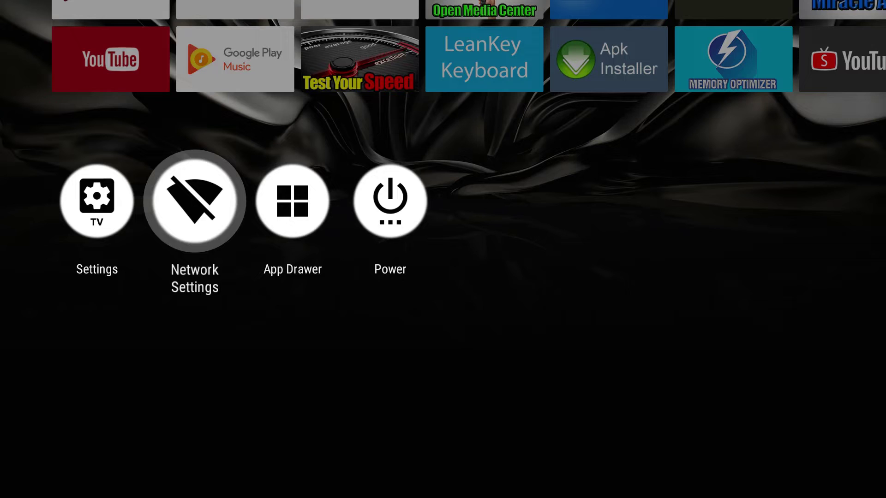
{"action": "key", "text": "Left"}
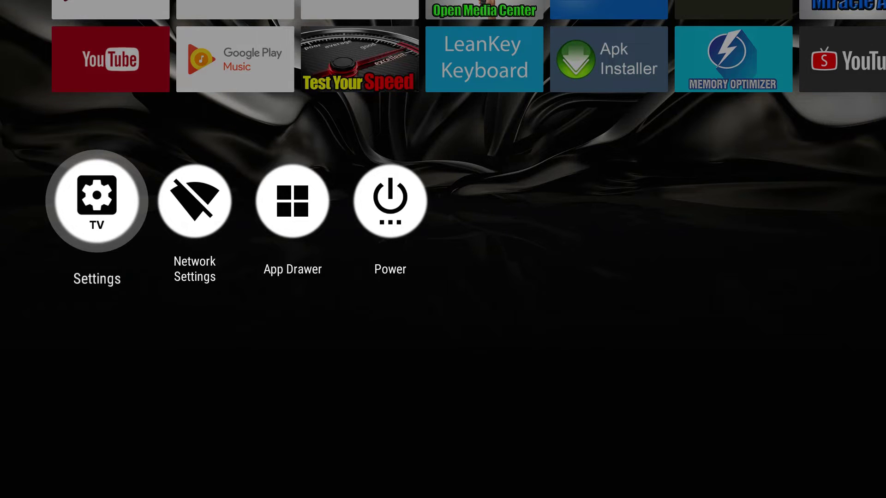
{"action": "key", "text": "Right"}
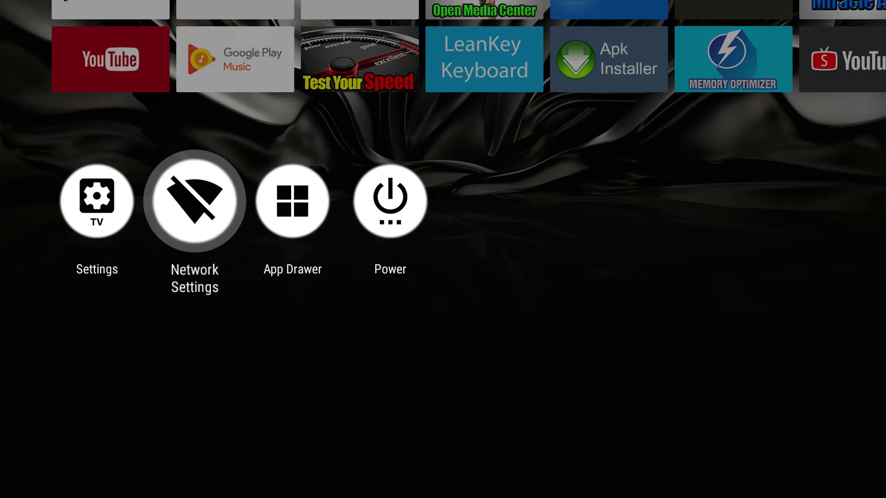
{"action": "key", "text": "Return"}
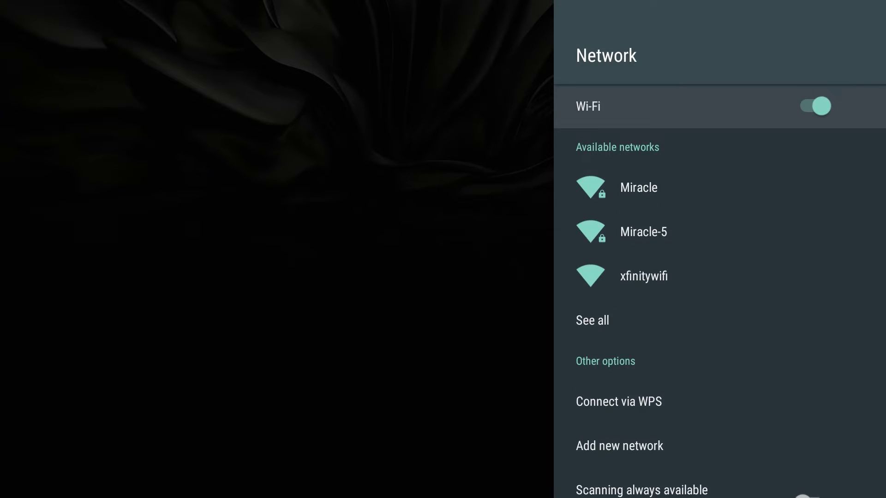
- Turn Wi-Fi off so Ethernet stays connected, then return to the home screen
{"action": "key", "text": "Return"}
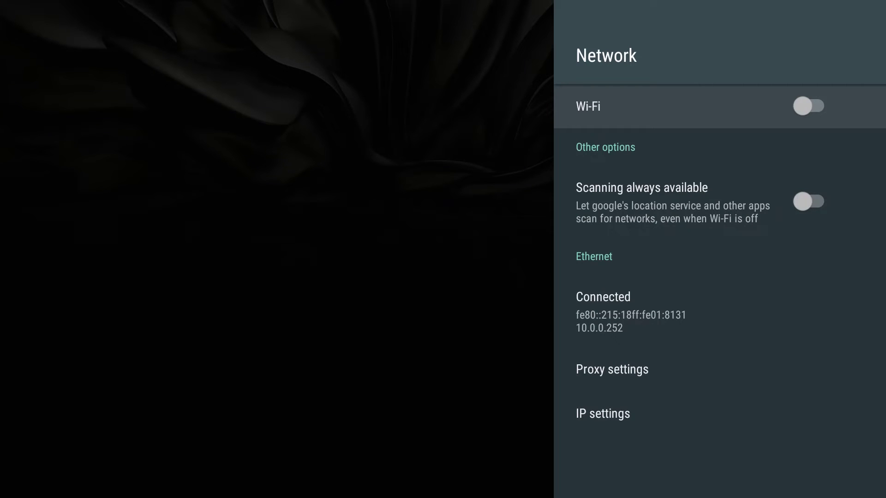
{"action": "key", "text": "Home"}
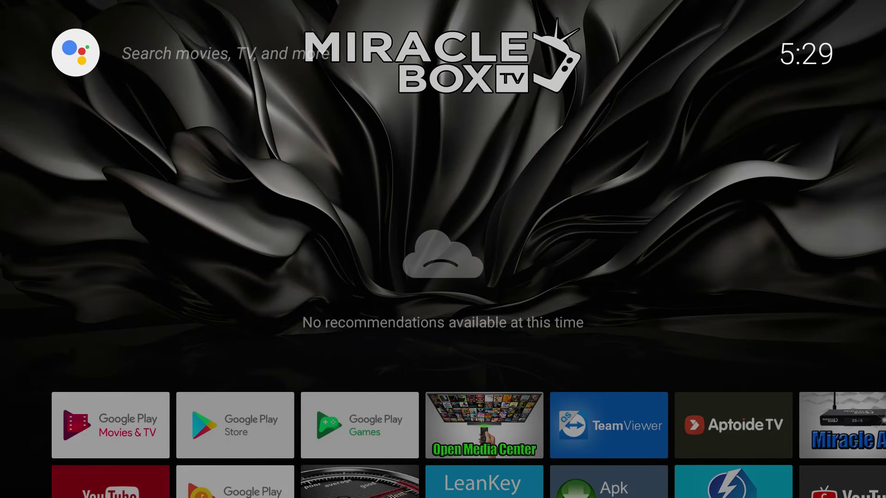
{"action": "key", "text": "Down"}
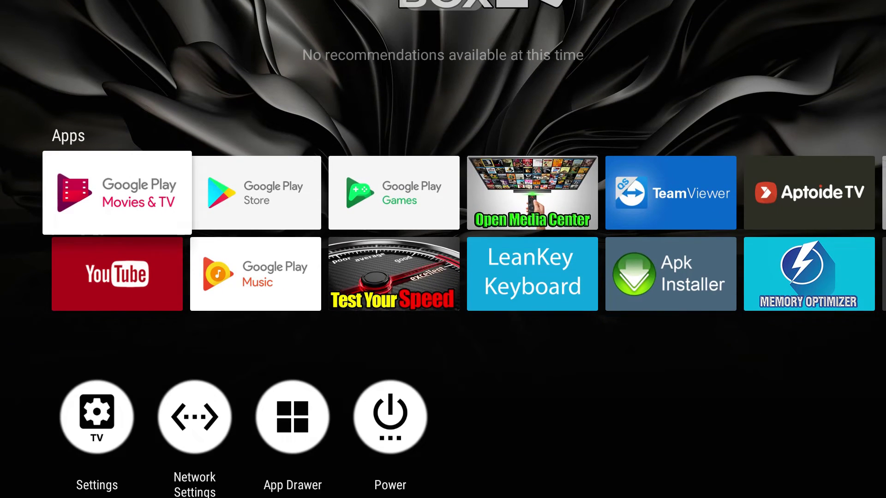
{"action": "key", "text": "Right"}
{"action": "key", "text": "Down"}
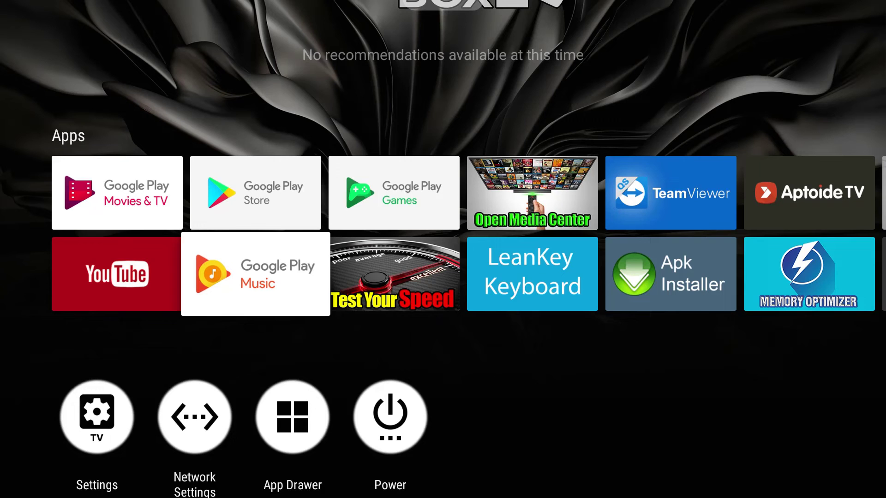
{"action": "key", "text": "Right"}
{"action": "key", "text": "Right"}
{"action": "key", "text": "Up"}
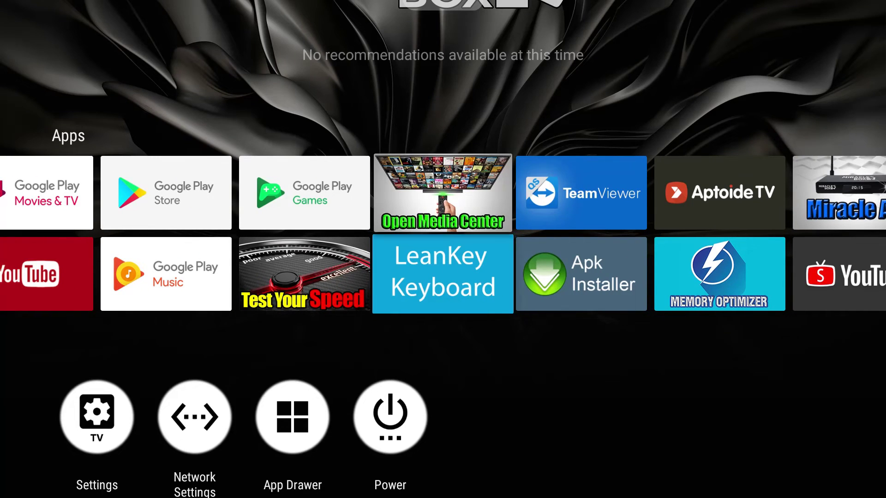
{"action": "key", "text": "Right"}
{"action": "key", "text": "Right"}
{"action": "key", "text": "Right"}
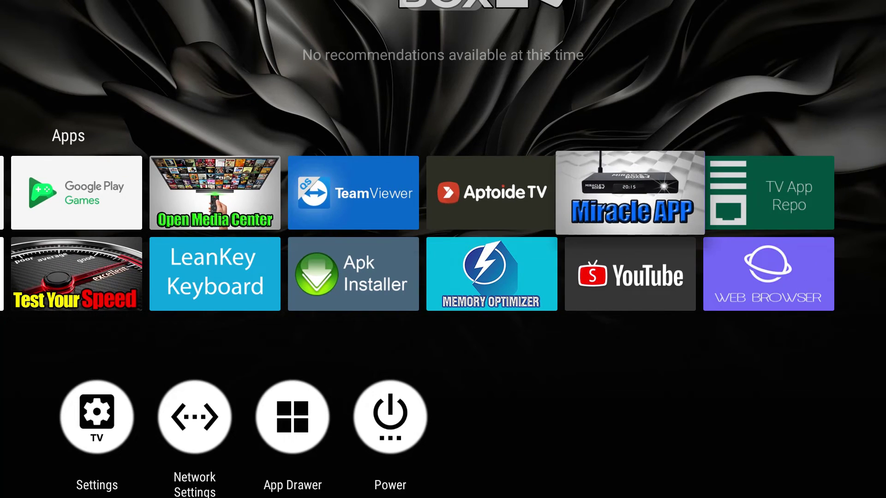
{"action": "key", "text": "Down"}
{"action": "key", "text": "Left"}
{"action": "key", "text": "Left"}
{"action": "key", "text": "Left"}
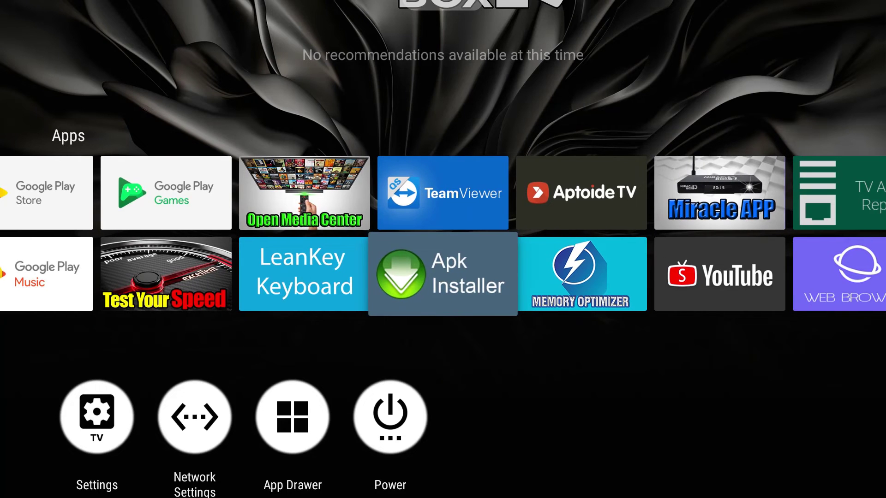
{"action": "key", "text": "Left"}
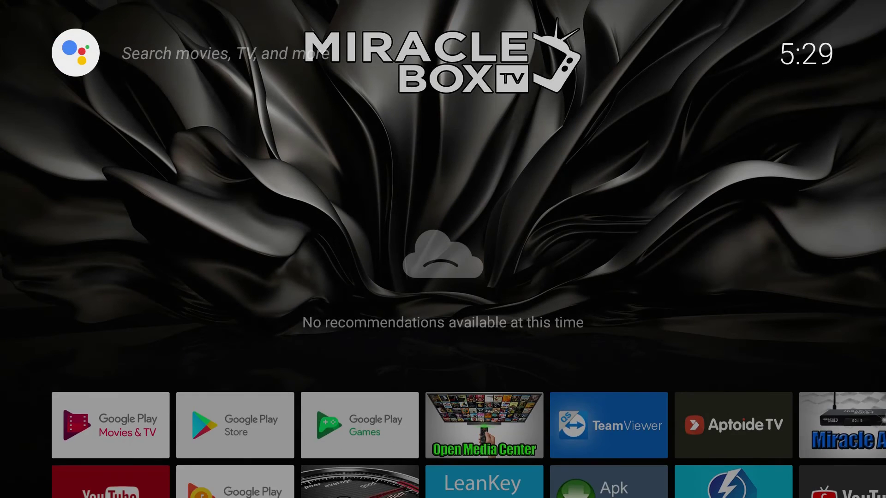
- Open device Settings from the shortcut row and scroll down toward Accounts
{"action": "key", "text": "Down"}
{"action": "key", "text": "Down"}
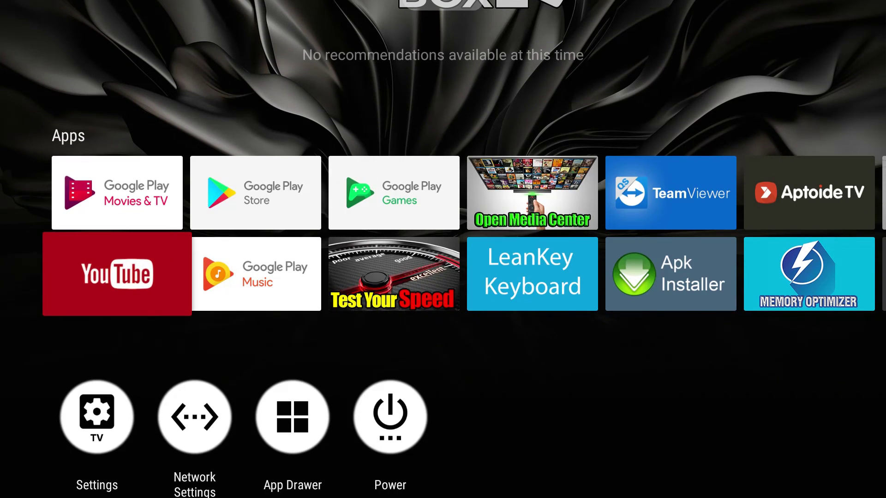
{"action": "key", "text": "Down"}
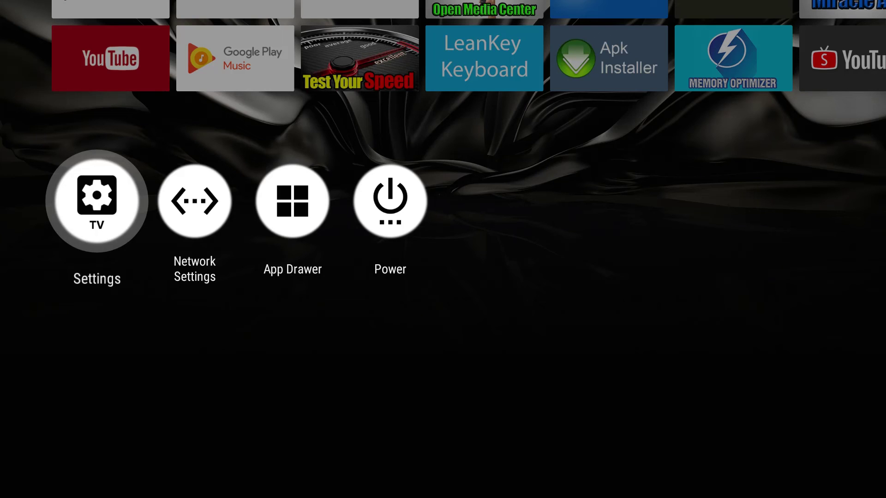
{"action": "key", "text": "Return"}
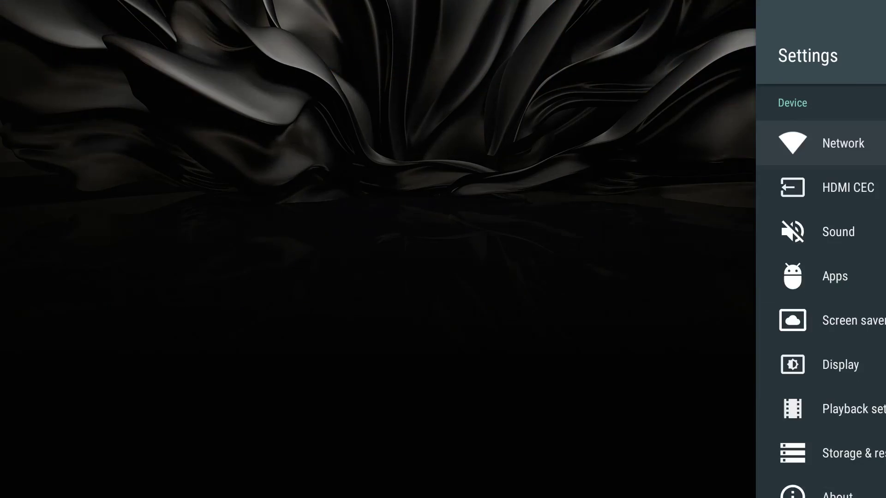
{"action": "key", "text": "Down"}
{"action": "key", "text": "Down"}
{"action": "key", "text": "Down"}
{"action": "key", "text": "Down"}
{"action": "key", "text": "Down"}
{"action": "key", "text": "Down"}
{"action": "key", "text": "Down"}
{"action": "key", "text": "Down"}
{"action": "key", "text": "Down"}
{"action": "key", "text": "Down"}
{"action": "key", "text": "Down"}
{"action": "key", "text": "Down"}
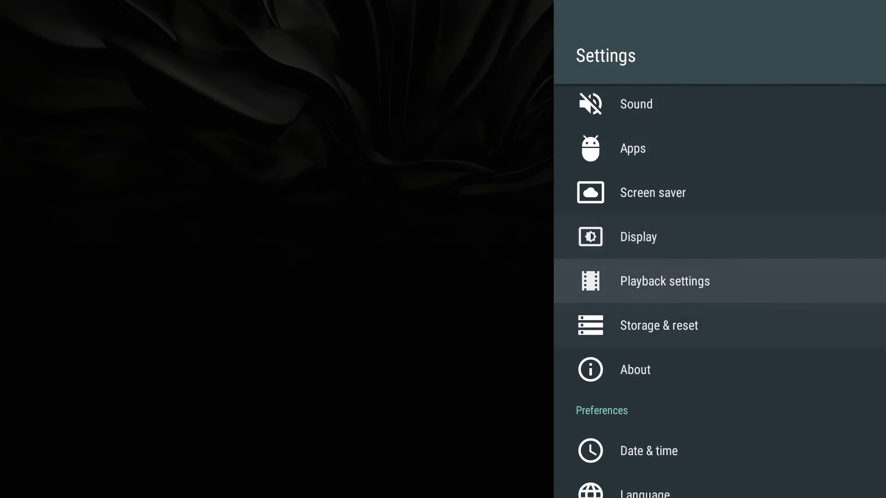
{"action": "key", "text": "Down"}
{"action": "key", "text": "Down"}
{"action": "key", "text": "Down"}
{"action": "key", "text": "Down"}
{"action": "key", "text": "Down"}
{"action": "key", "text": "Down"}
{"action": "key", "text": "Down"}
{"action": "key", "text": "Down"}
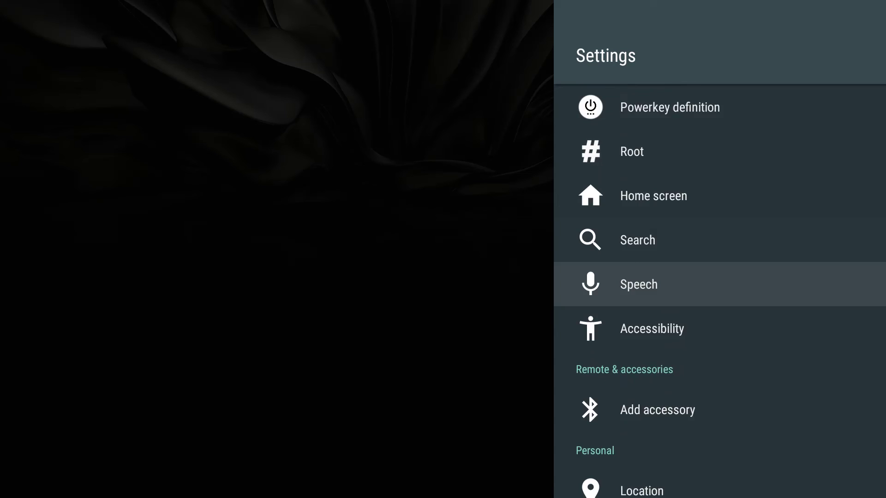
{"action": "key", "text": "Down"}
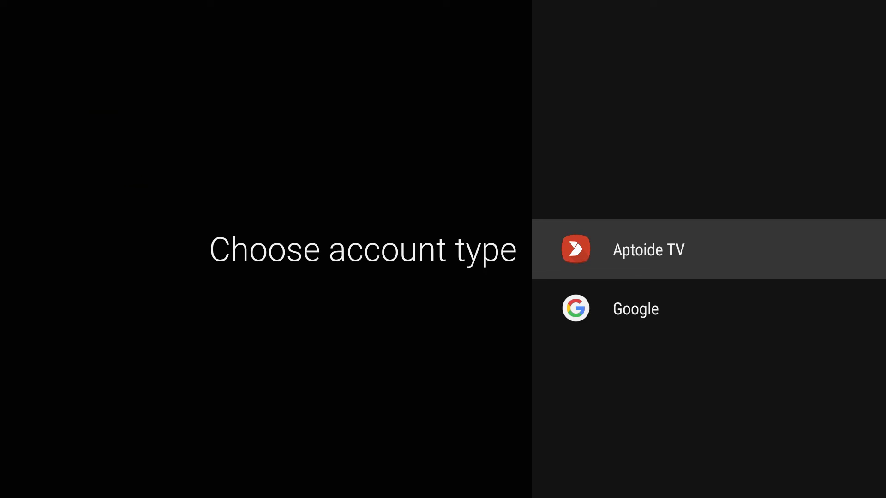
- Pick Google as the account type to view its sign-in screen, then exit Settings
{"action": "key", "text": "Down"}
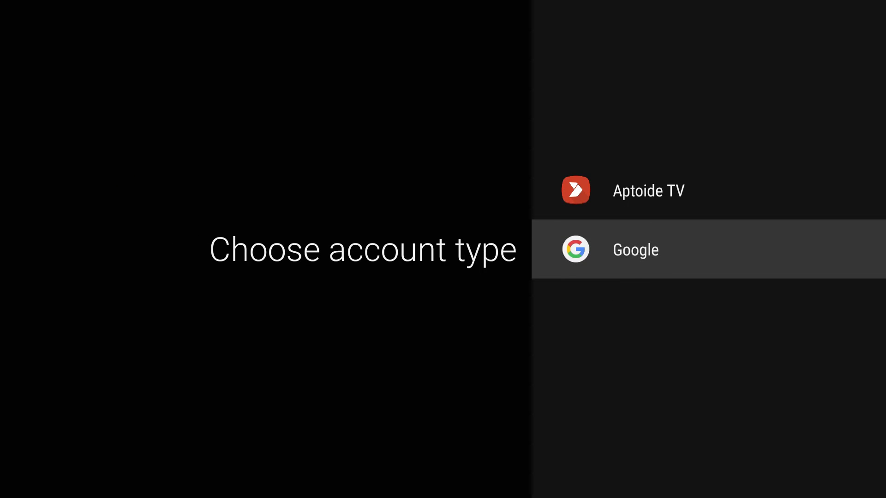
{"action": "key", "text": "Return"}
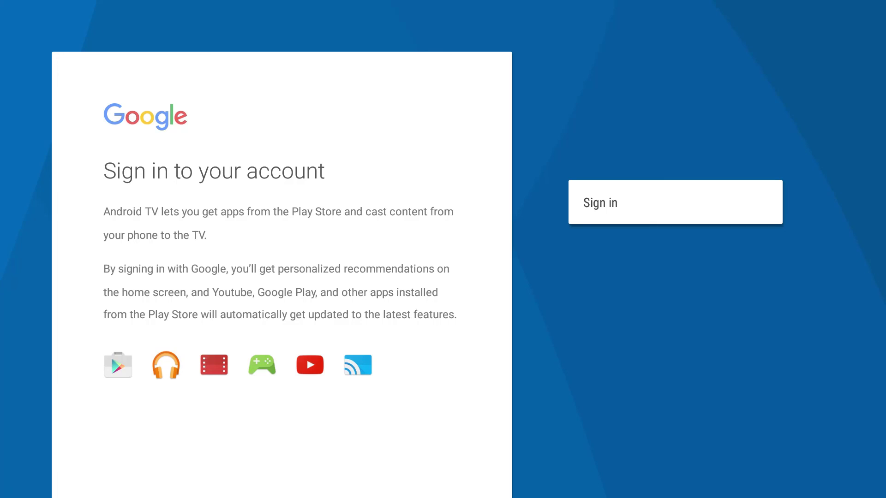
{"action": "key", "text": "Escape"}
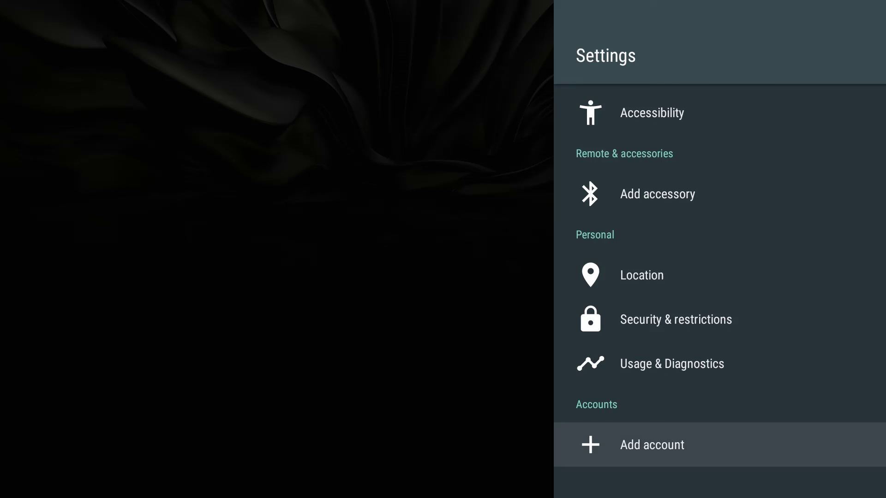
{"action": "key", "text": "Escape"}
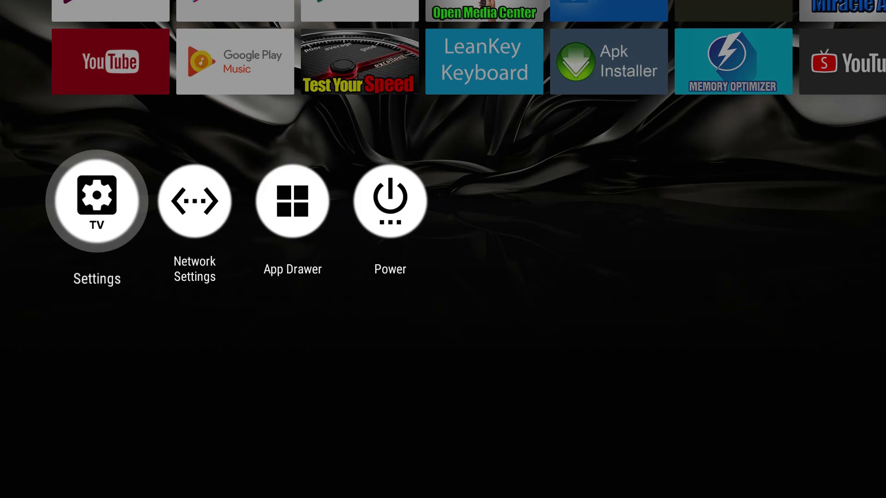